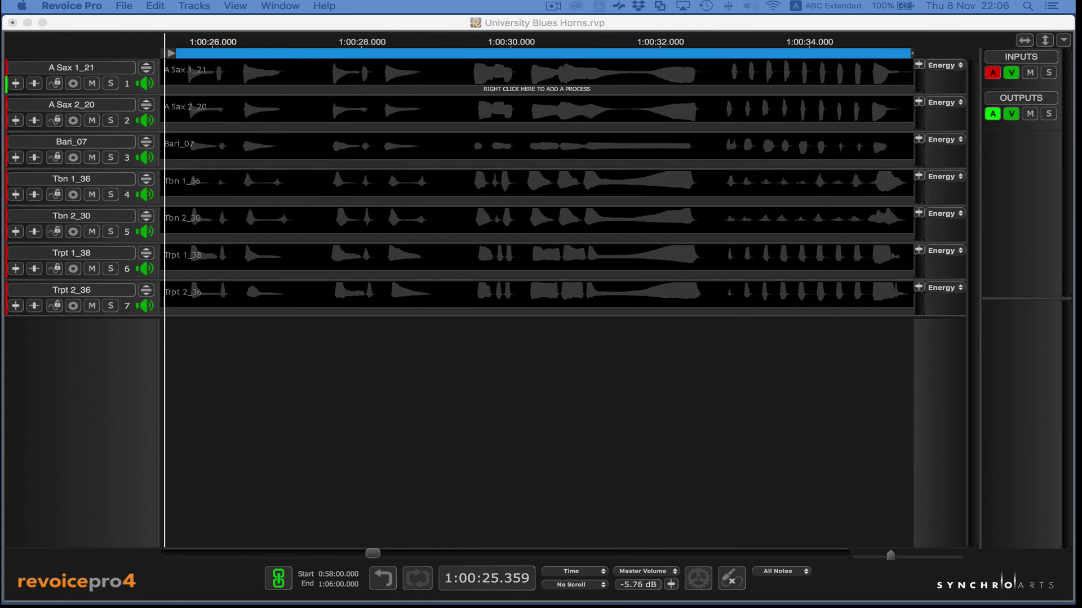
# Focus the University Blues Horns session and play the seven unaligned horn tracks
pyautogui.click(394, 331)
pyautogui.press('space')
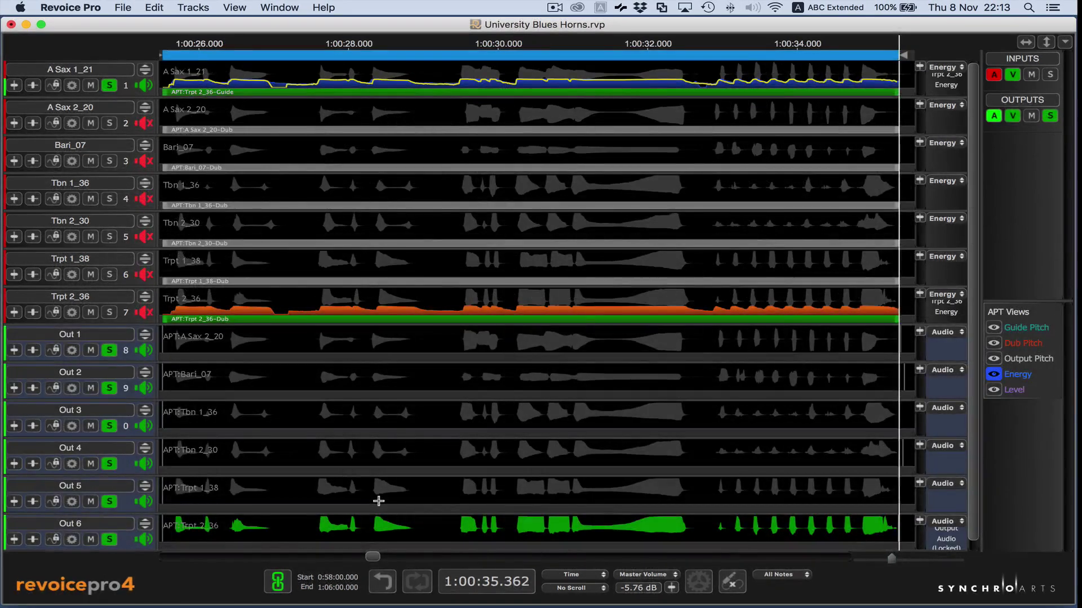
# Play the session with the APT processes and filled Out tracks from 1:00:25
pyautogui.press('space')
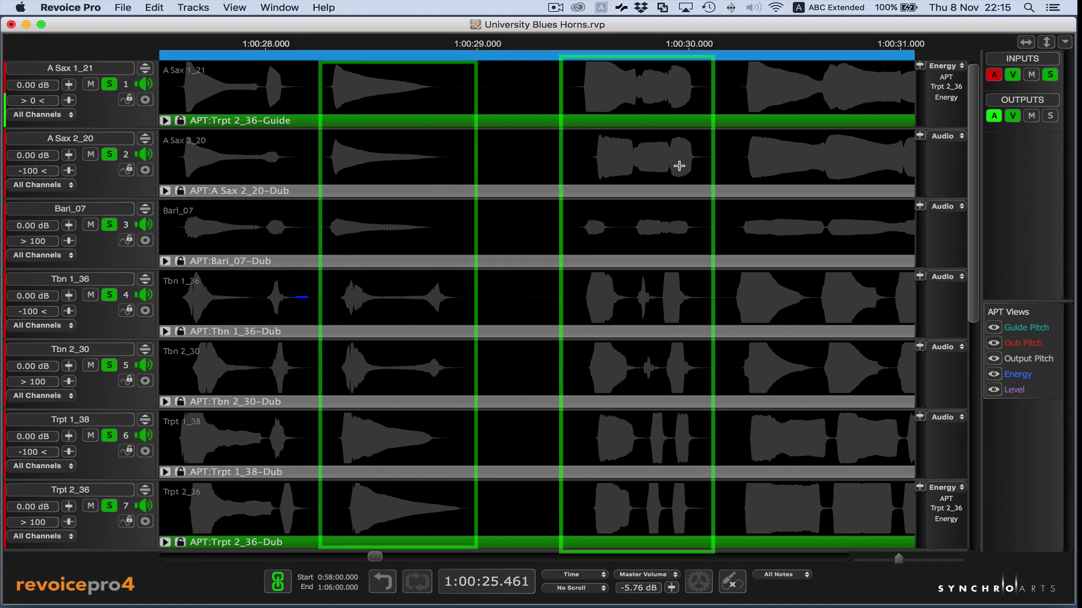
# Scroll the timeline right to look over the aligned horn waveforms through the phrase
pyautogui.hscroll(10, 679, 166)
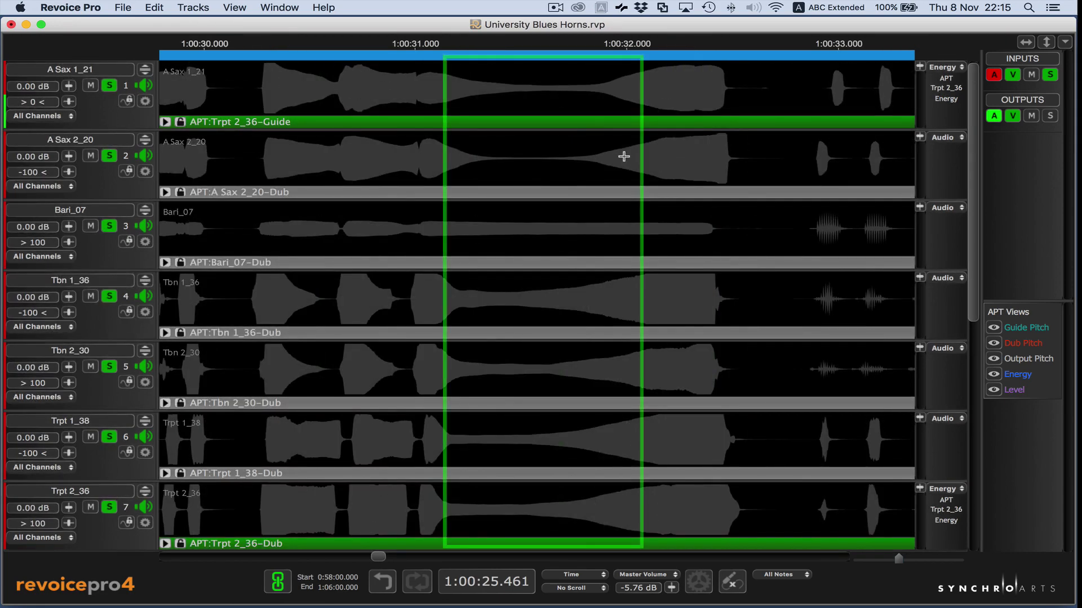
pyautogui.hscroll(8, 478, 285)
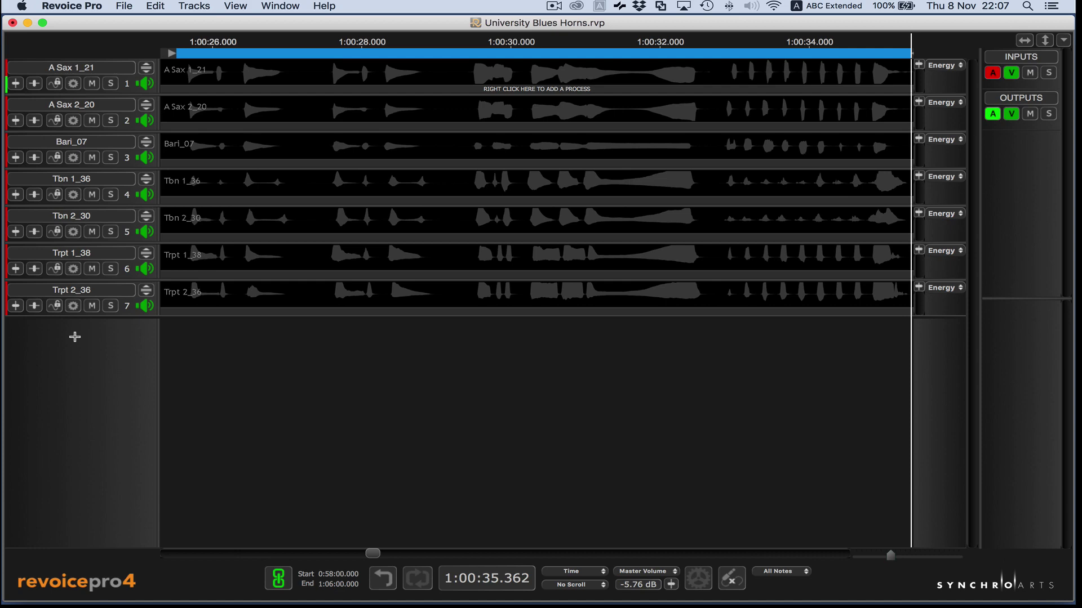
# Add 6 empty audio tracks named Out 1 to Out 6 below the horn tracks
pyautogui.rightClick(75, 337)
pyautogui.click(106, 343)
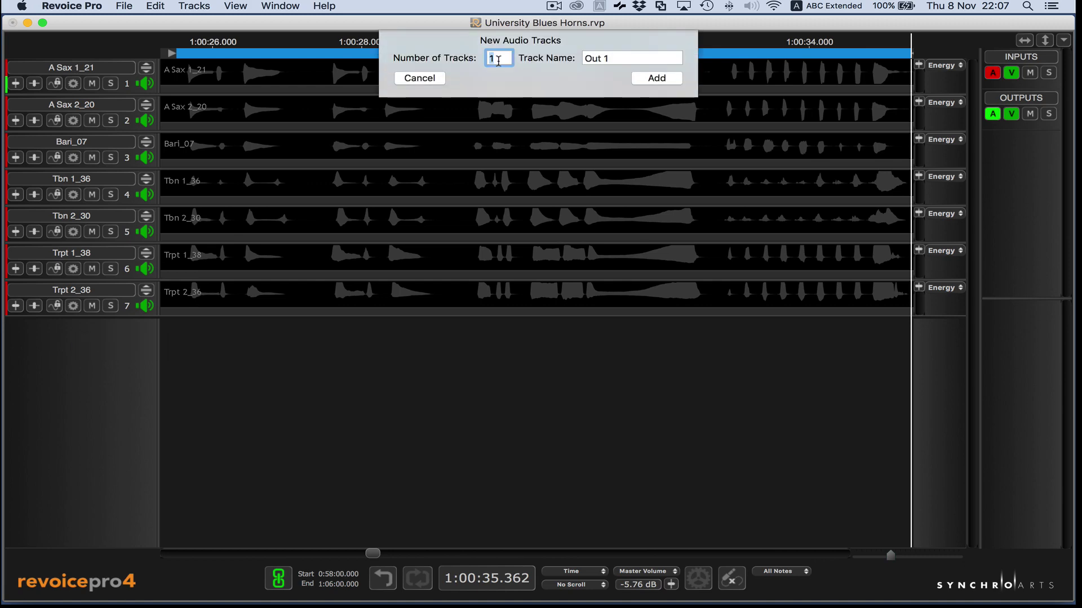
pyautogui.write('6')
pyautogui.click(652, 79)
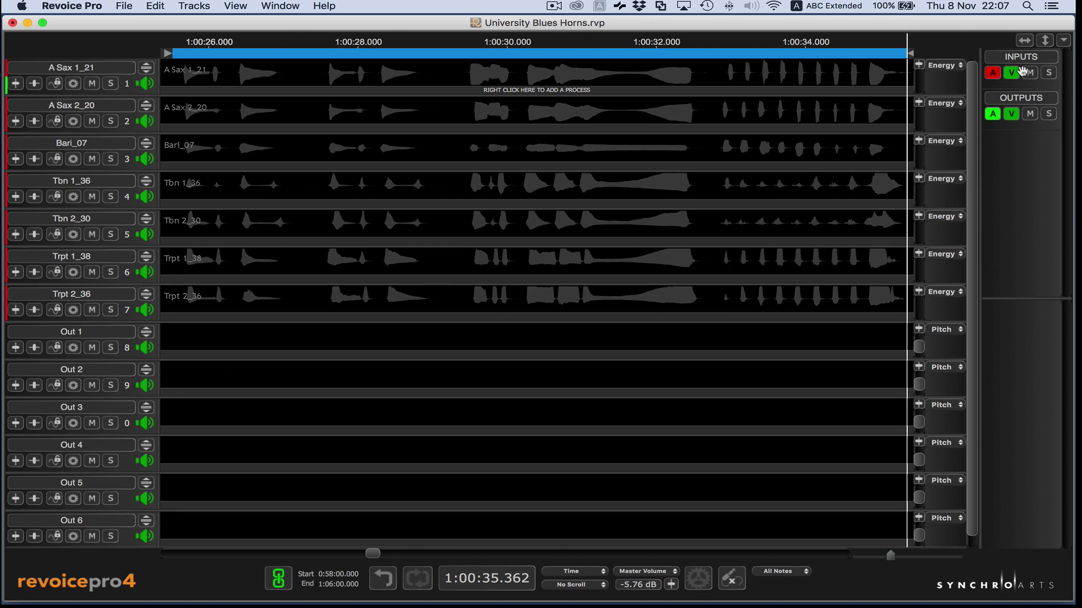
# Select the Out 1 through Out 6 tracks together
pyautogui.click(97, 358)
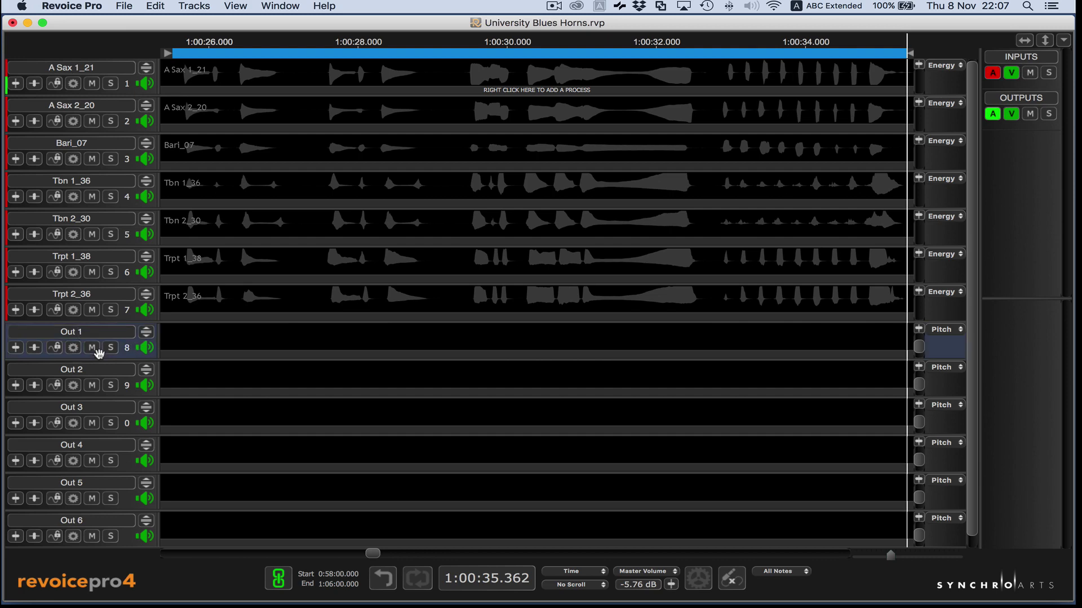
pyautogui.keyDown('shift'); pyautogui.click(132, 535); pyautogui.keyUp('shift')
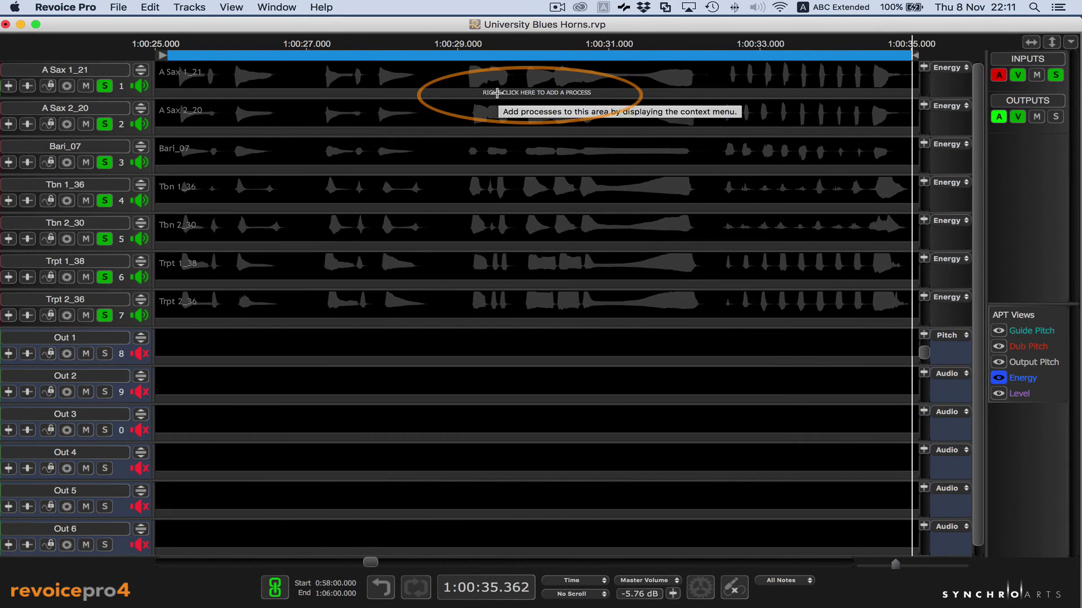
# Start a New APT process from the process area under A Sax 1_21
pyautogui.rightClick(496, 93)
pyautogui.click(531, 99)
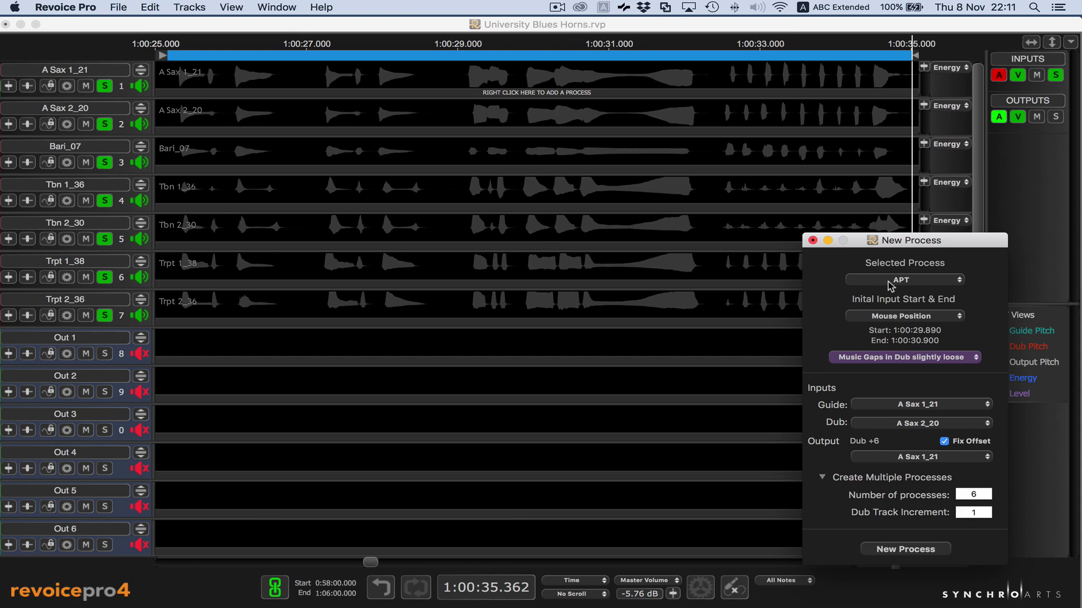
# Set Initial Input Start & End to Selected Playback Range (1:00:25.512–1:00:35.362)
pyautogui.click(913, 319)
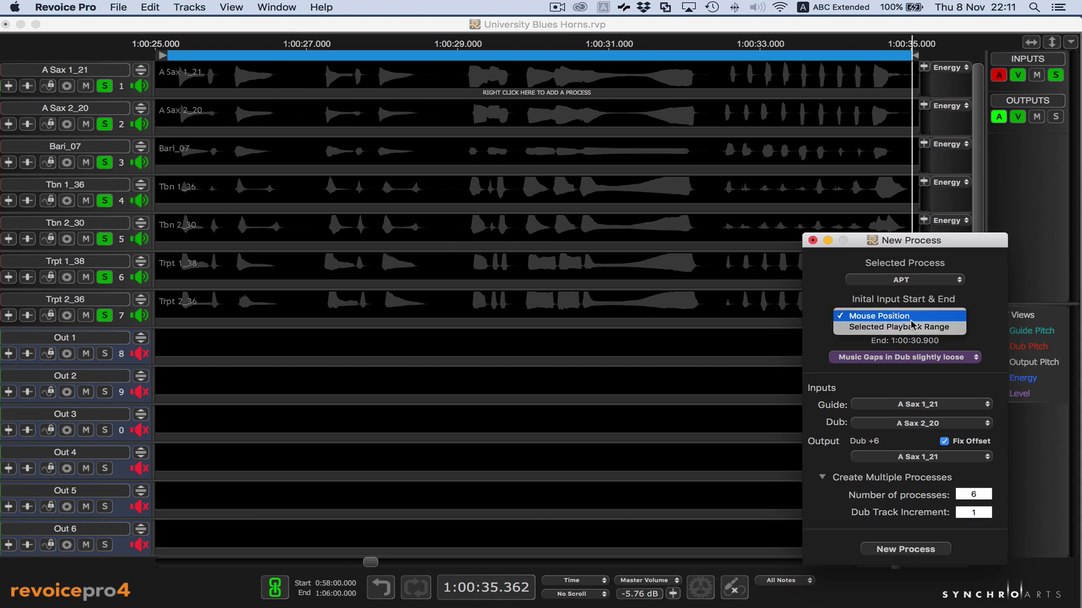
pyautogui.click(913, 327)
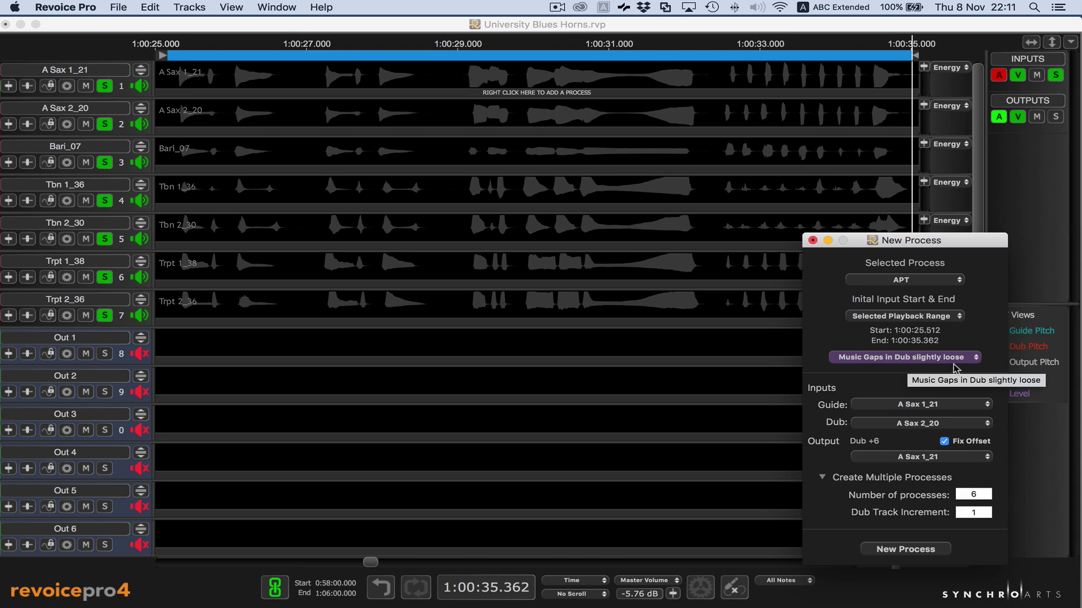
pyautogui.click(936, 404)
# Keep guide A Sax 1_21 and dub A Sax 2_20, and route output to Out 1
pyautogui.click(936, 405)
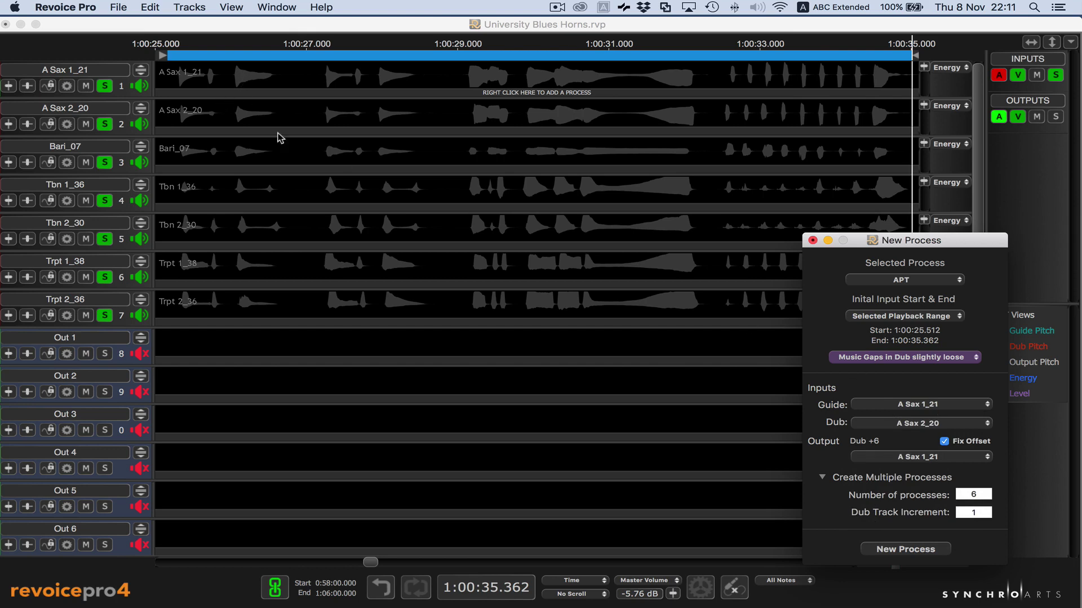
pyautogui.click(891, 424)
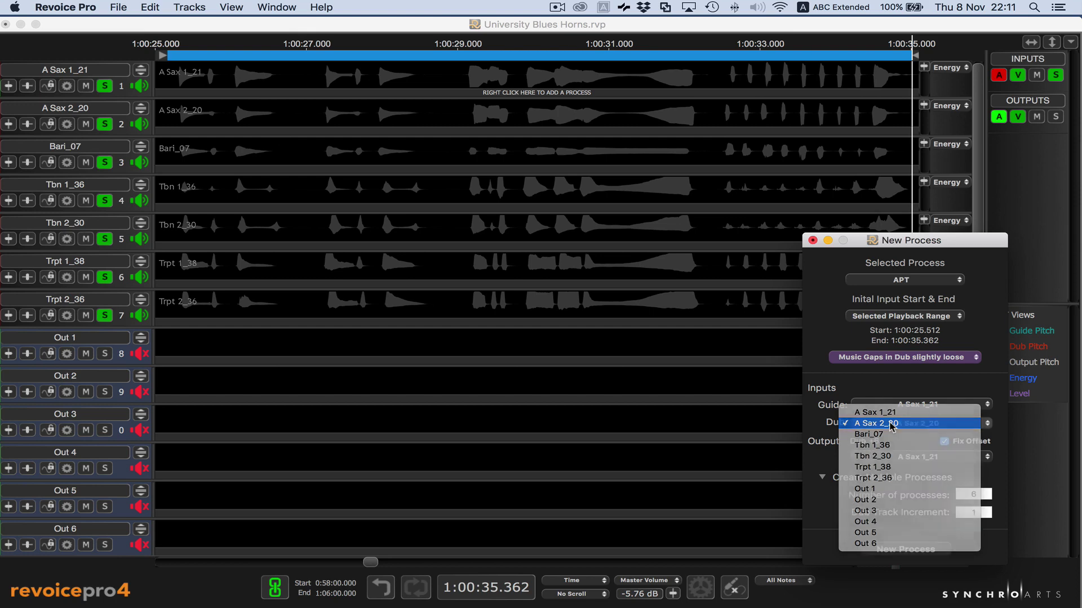
pyautogui.click(891, 425)
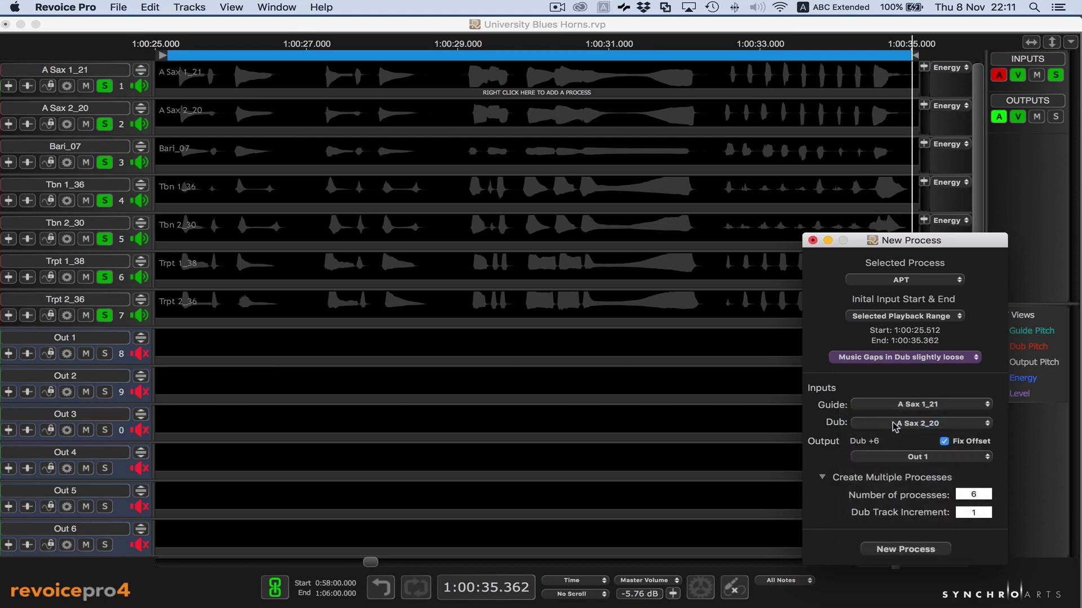
pyautogui.click(914, 460)
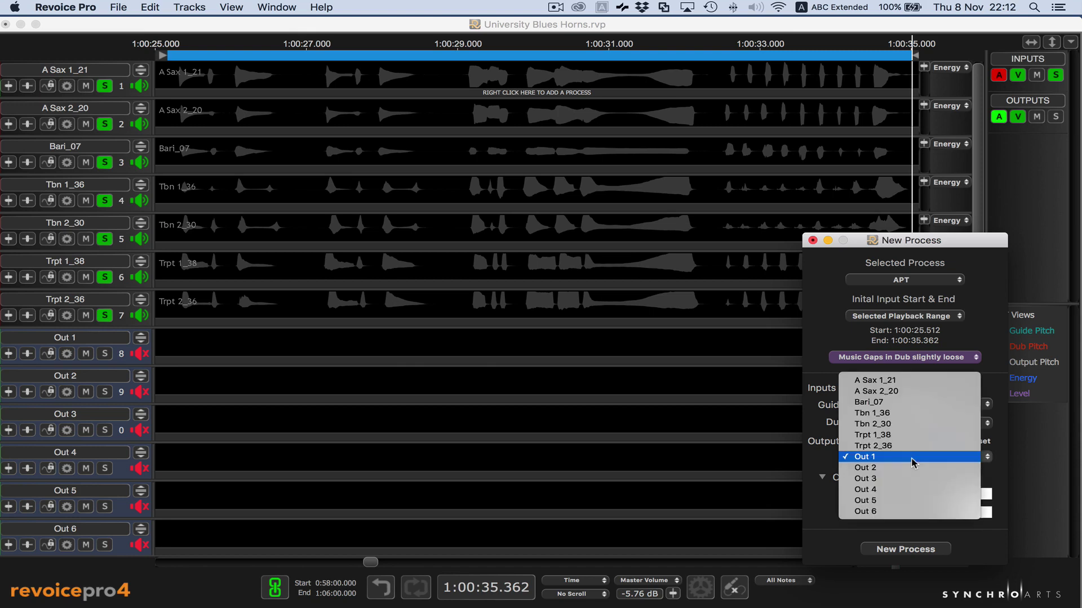
pyautogui.click(915, 456)
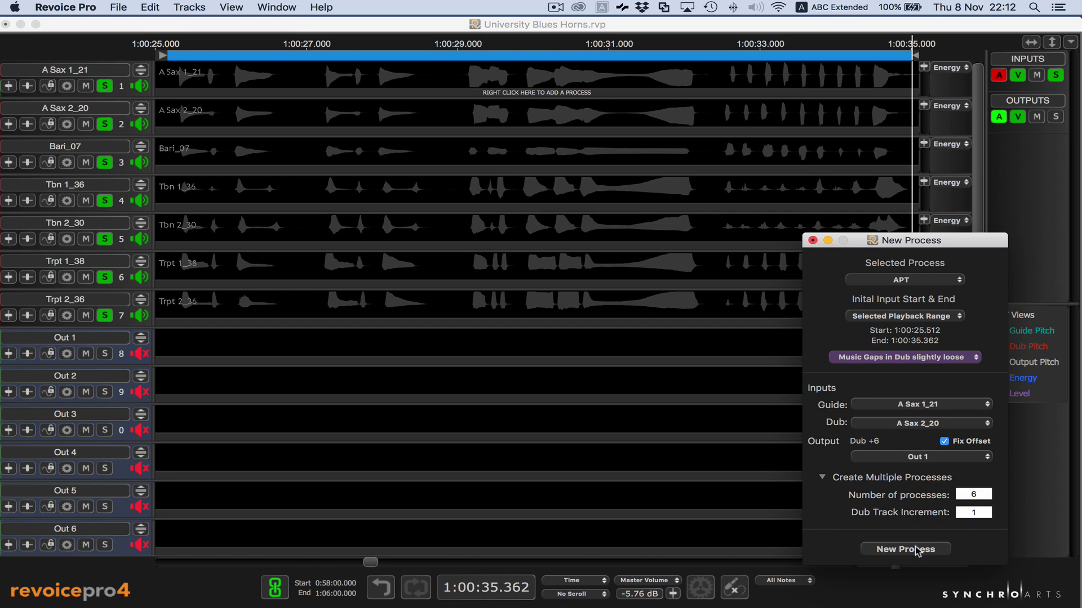
pyautogui.click(916, 551)
# Create the six APT processes, close the dialog, and play Out 1–6 soloed
pyautogui.click(913, 551)
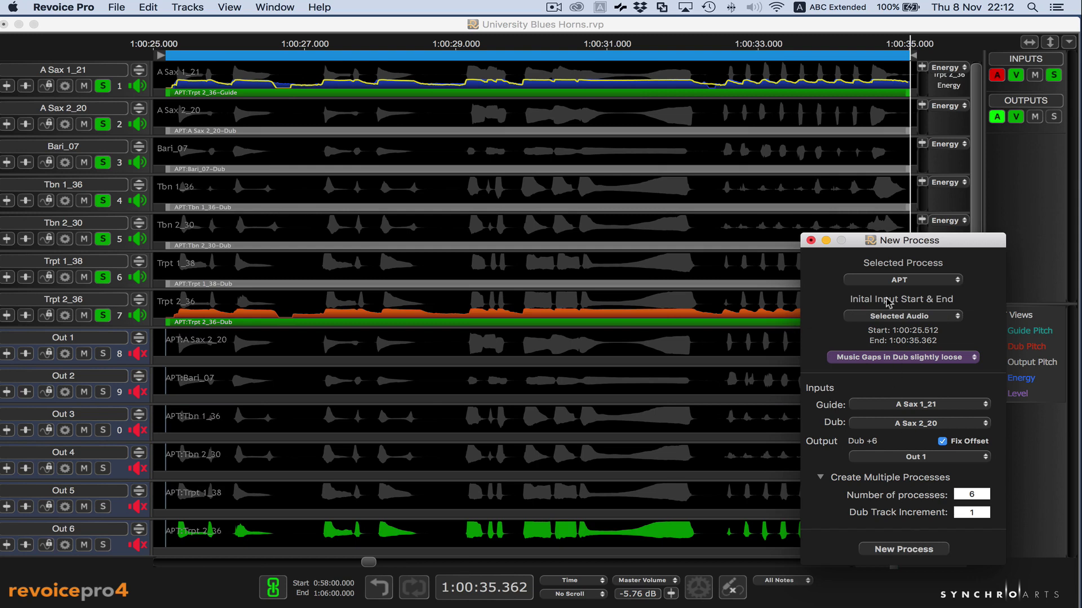
pyautogui.click(811, 241)
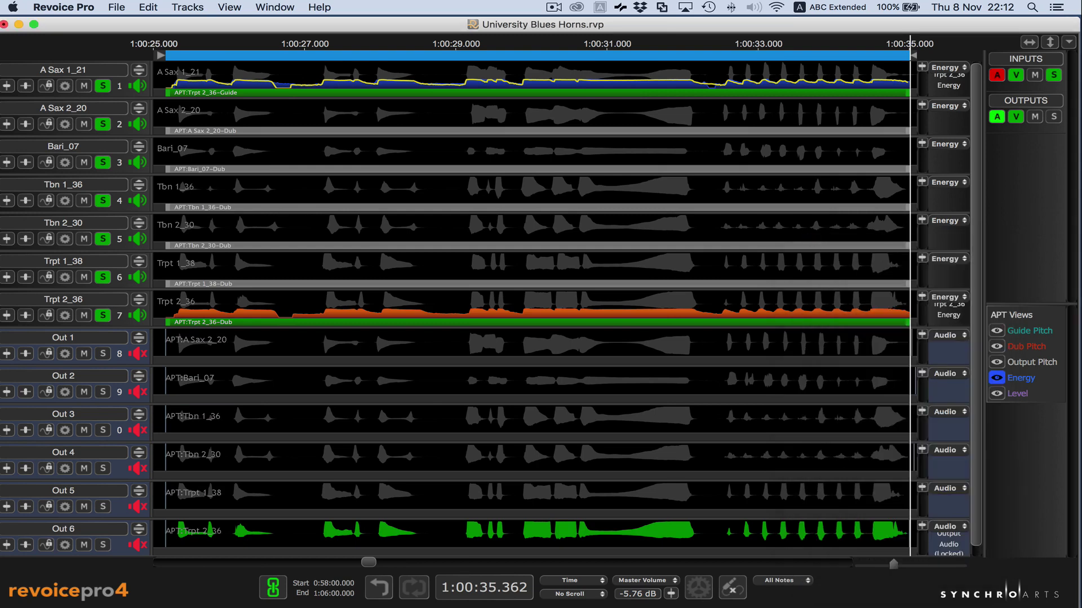
pyautogui.click(1054, 117)
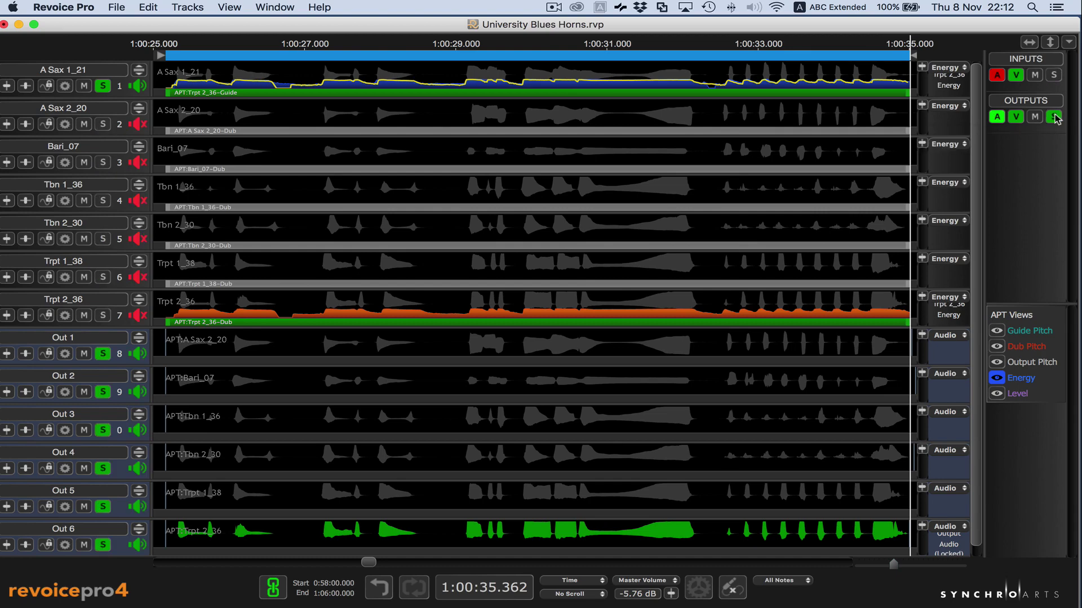
pyautogui.press('space')
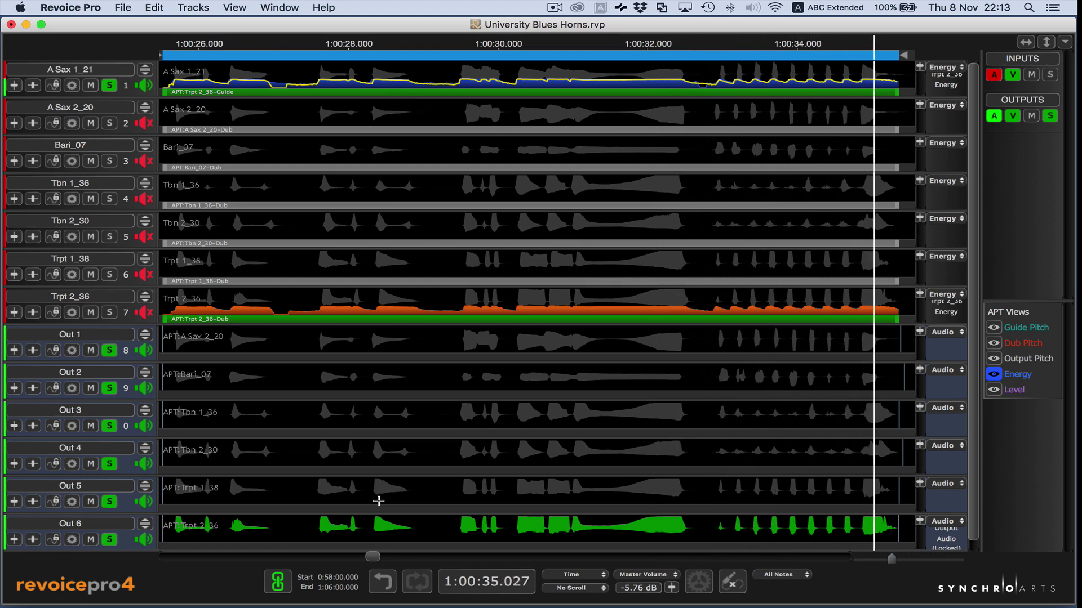
# Toggle the INPUTS and OUTPUTS solo groups and replay to compare originals with aligned outputs
pyautogui.click(1048, 75)
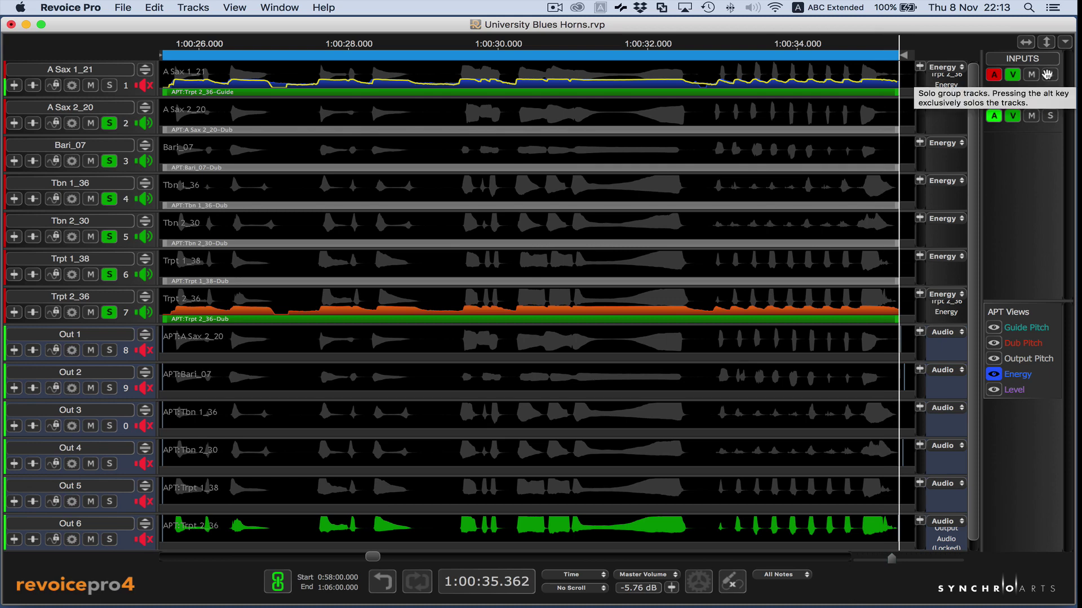
pyautogui.click(1046, 74)
pyautogui.press('space')
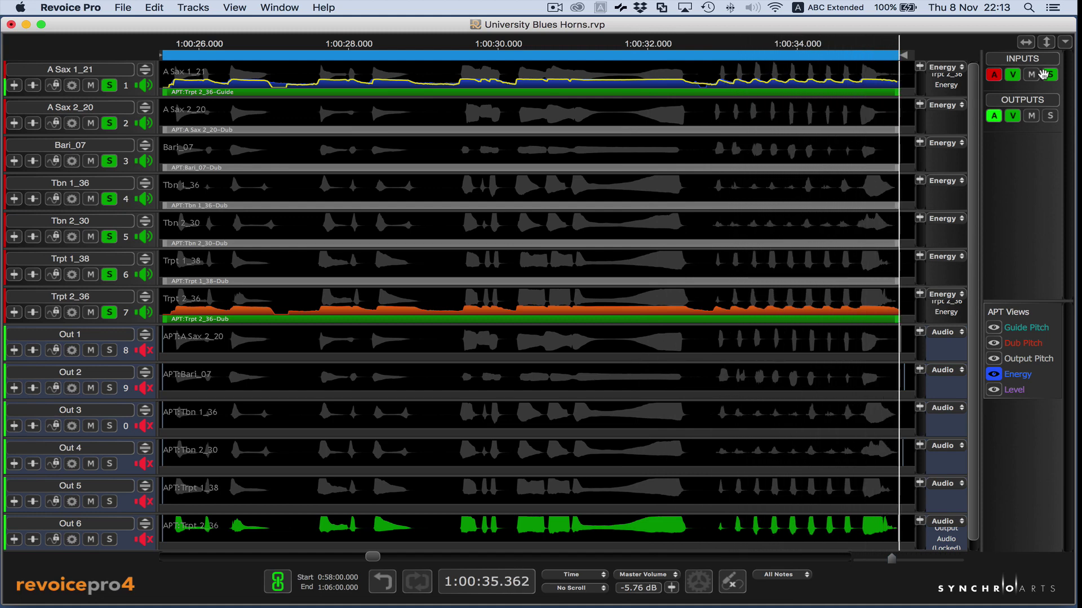
pyautogui.click(1049, 116)
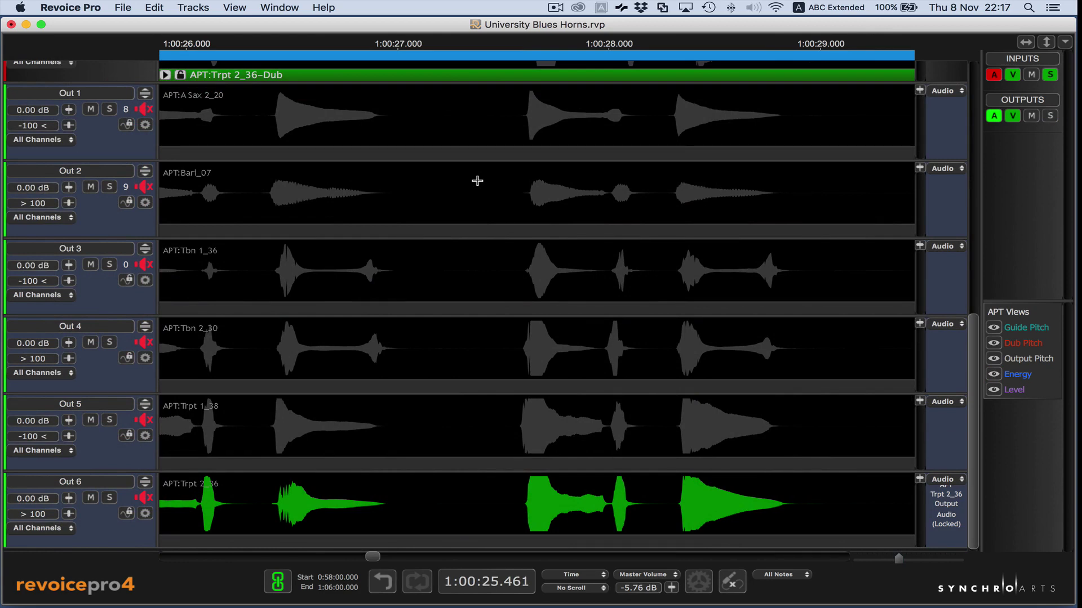
pyautogui.hscroll(5, 667, 199)
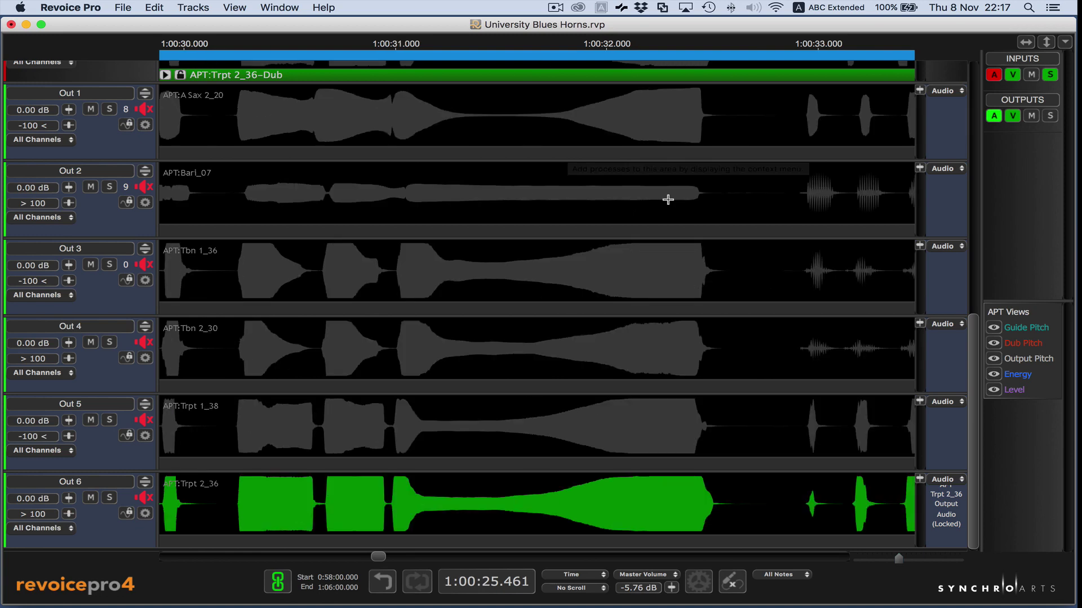
pyautogui.hscroll(4, 667, 199)
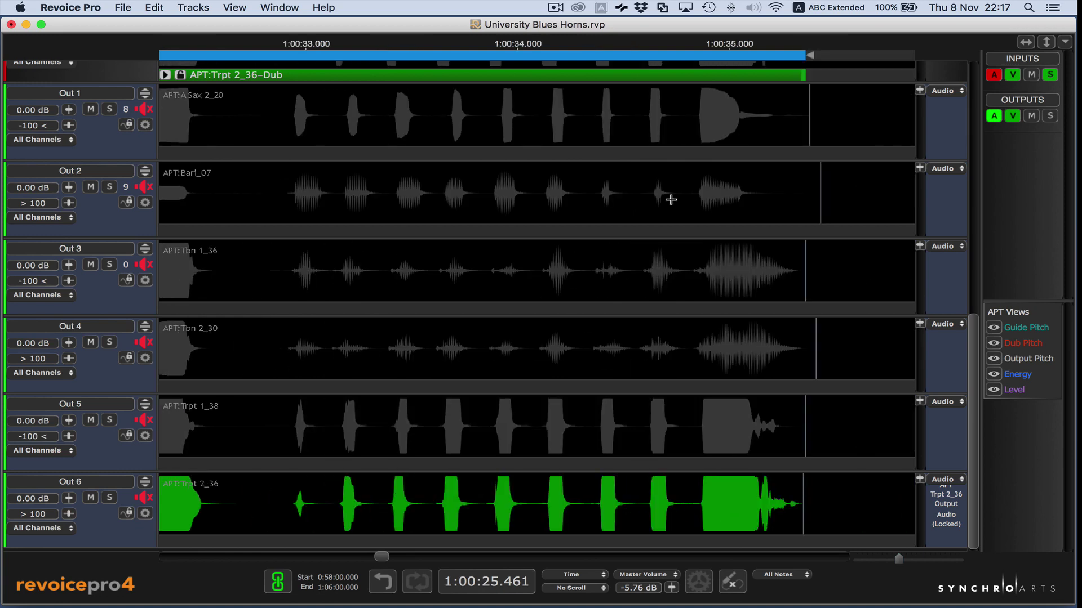